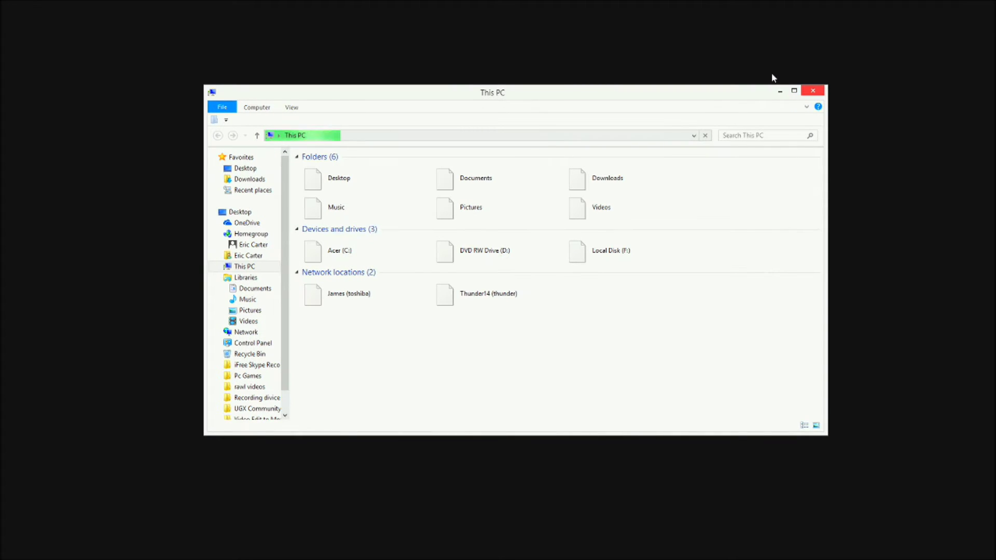
Maximize the This PC window so it fills the whole screen
left_click(794, 91)
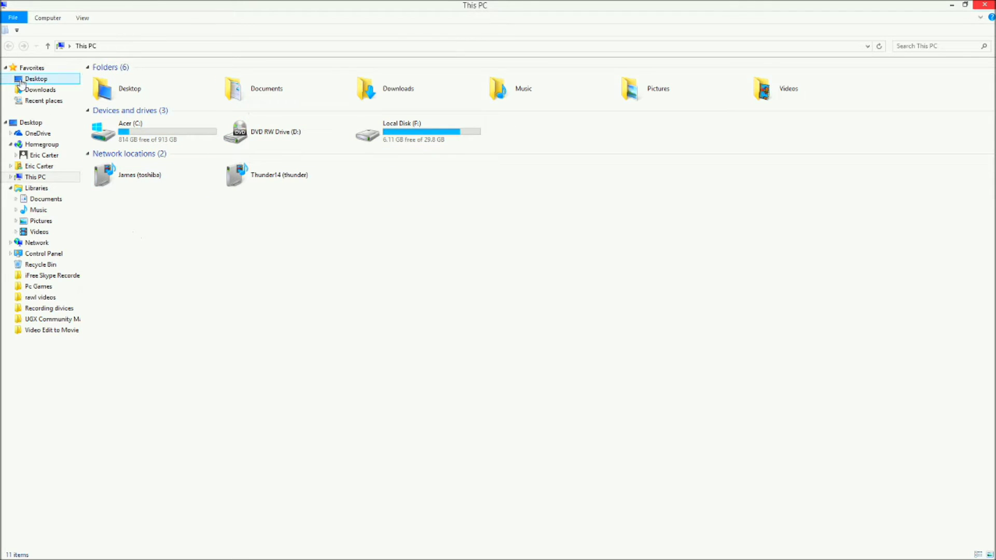
Go to Downloads, which holds nazi_zombie_sr.zip among its 20 items
left_click(38, 91)
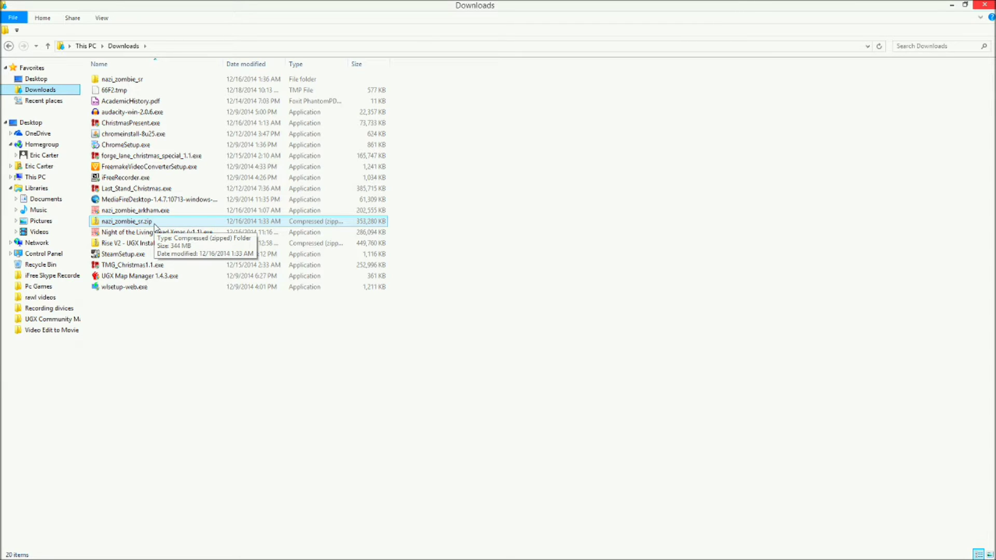
right_click(154, 223)
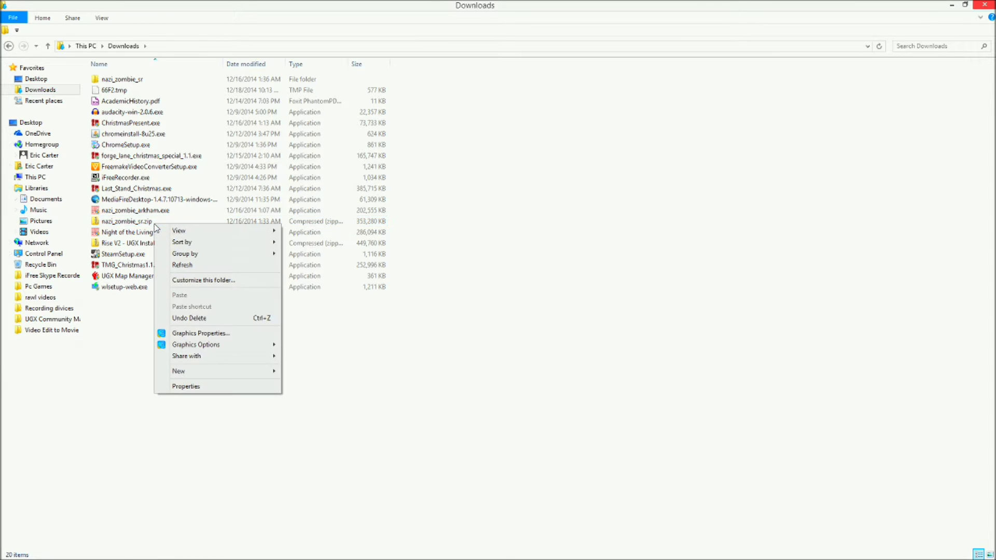
Dismiss the context menus and move up from Downloads to This PC
left_click(131, 373)
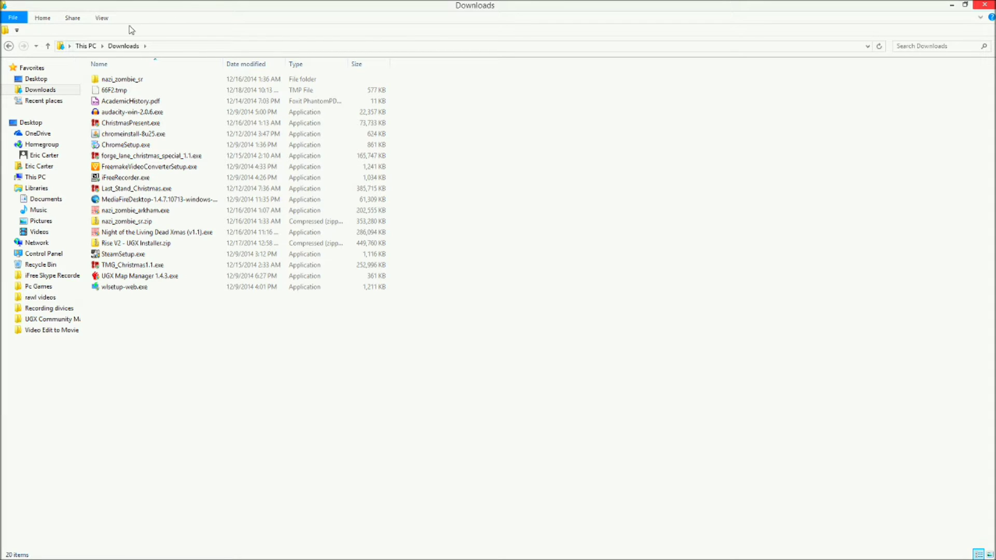
right_click(385, 407)
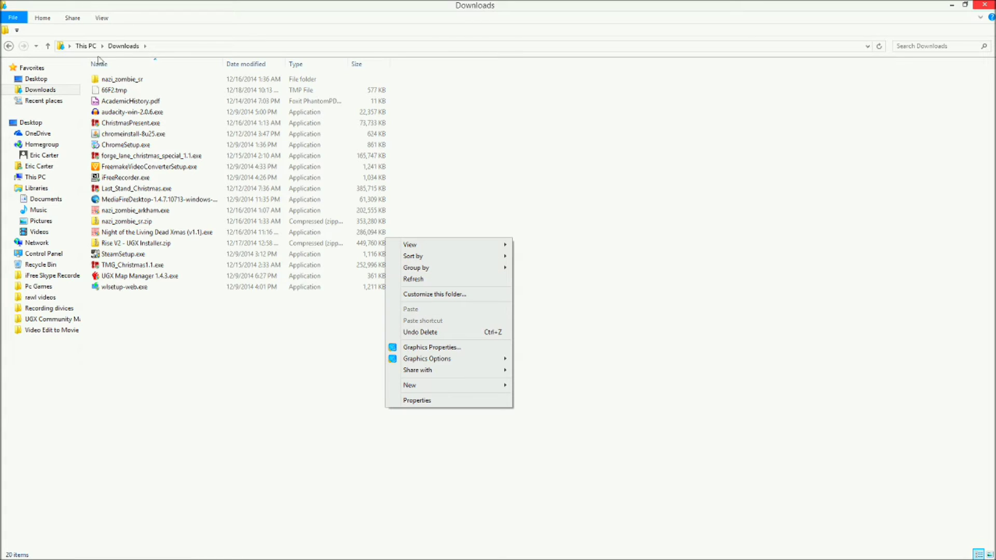
left_click(48, 46)
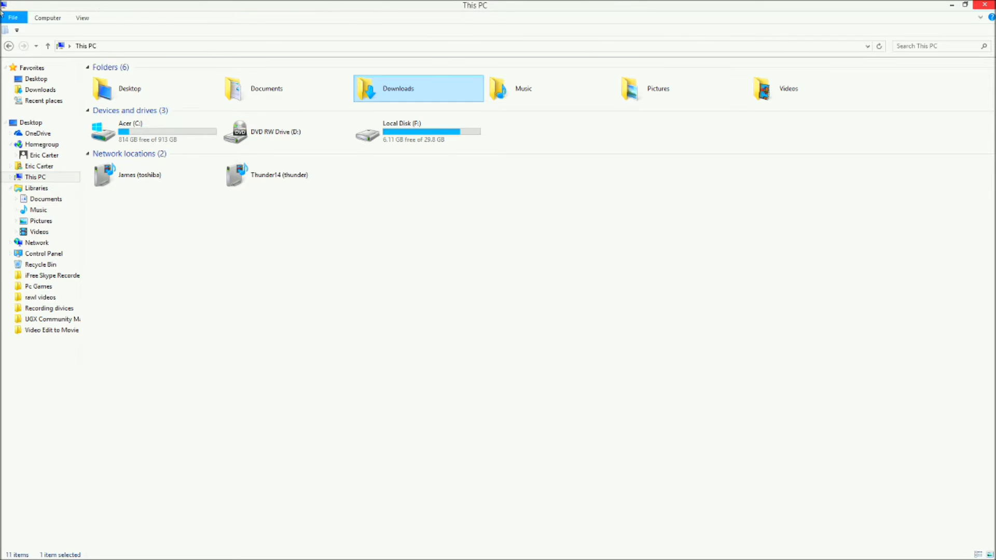
Extract all 14 items of nazi_zombie_sr.zip into a nazi_zombie_sr folder in Downloads
left_click(45, 91)
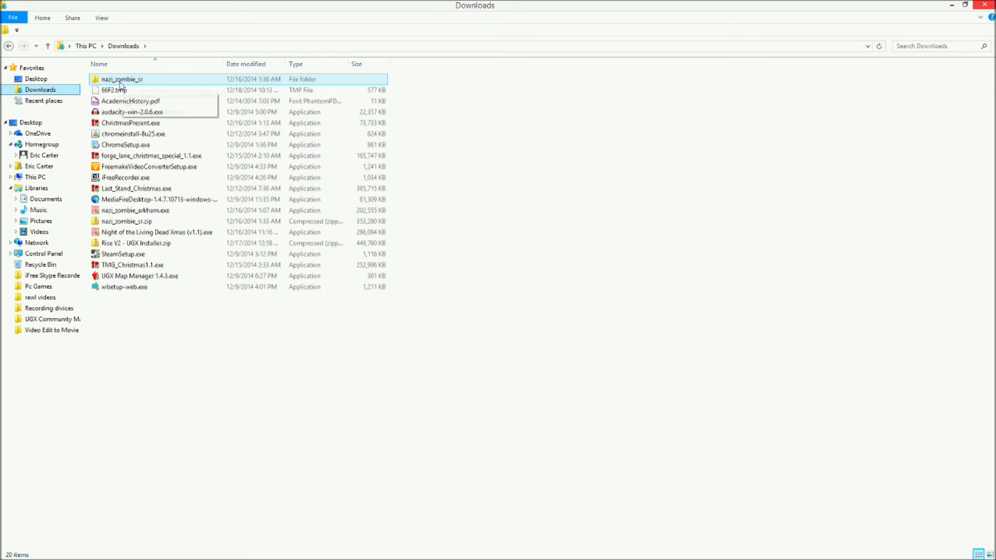
right_click(138, 225)
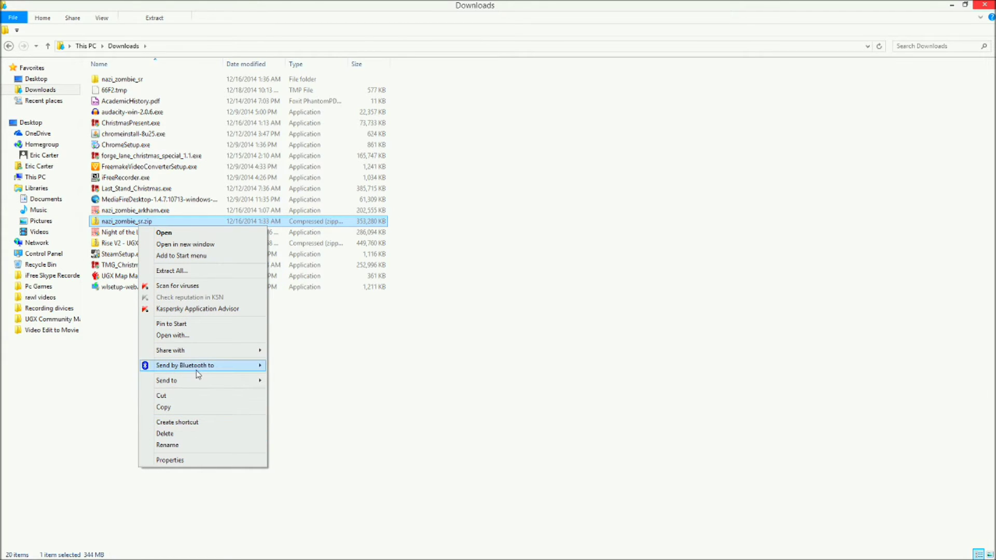
left_click(188, 324)
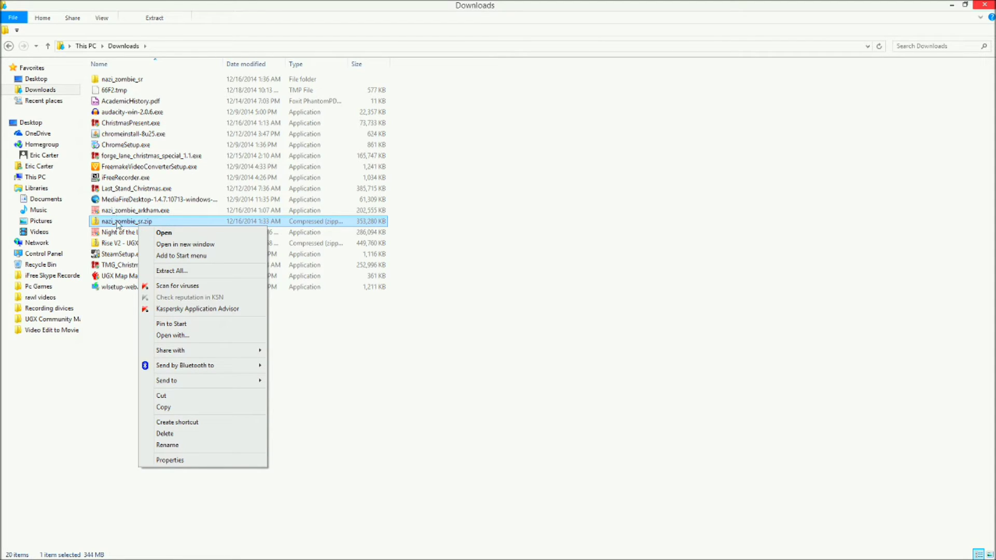
left_click(174, 271)
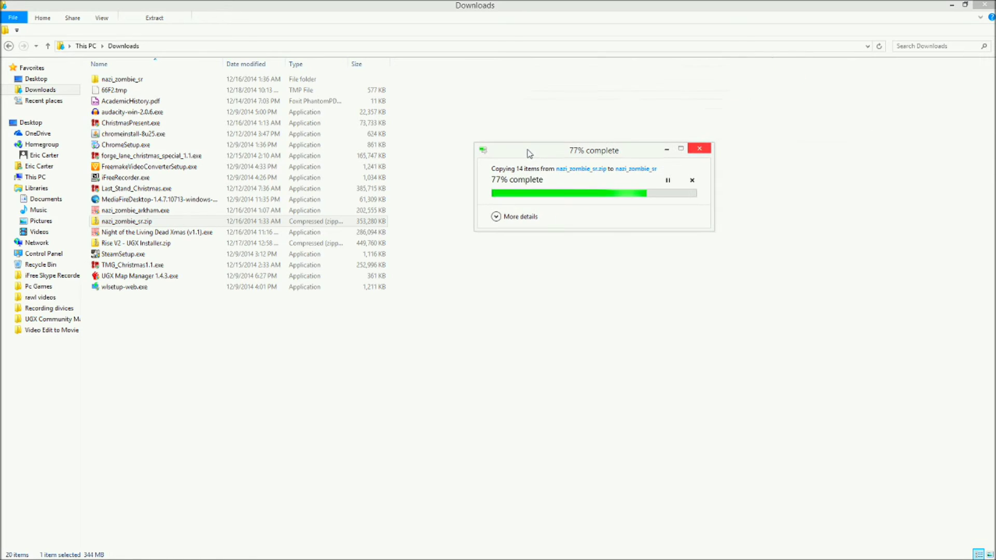
left_click_drag(334, 49, 538, 321)
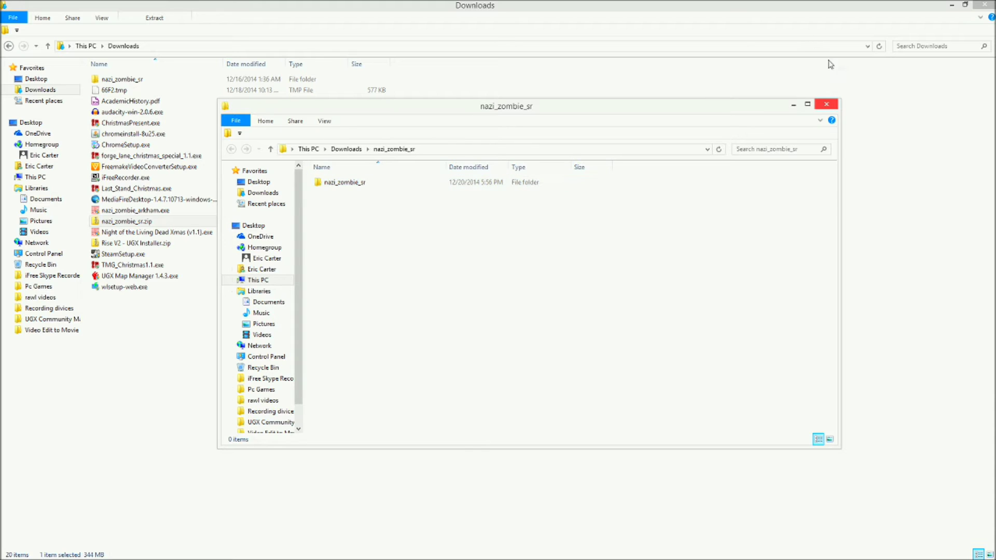
left_click(826, 103)
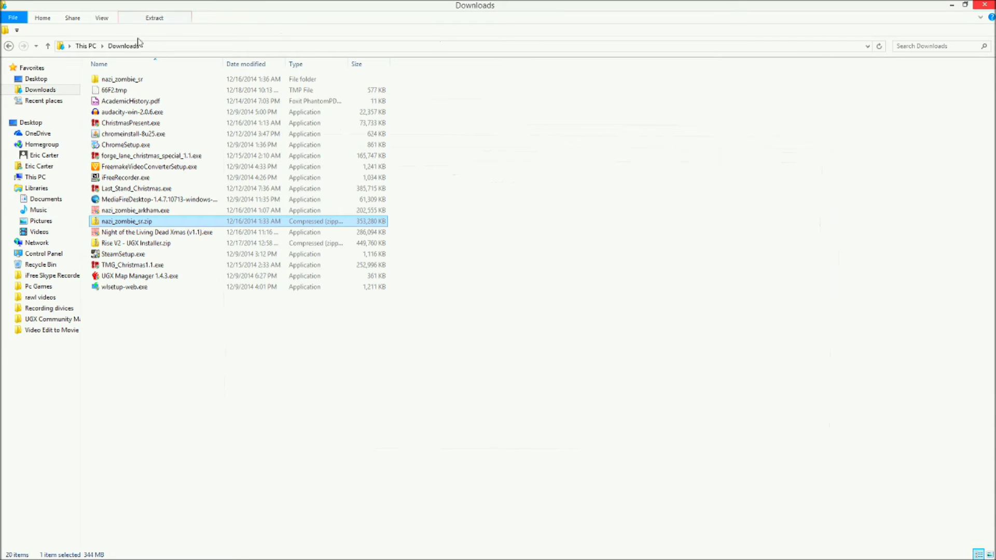
Cut the nazi_zombie_sr folder and switch to the user's home folder
left_click(130, 80)
right_click(130, 79)
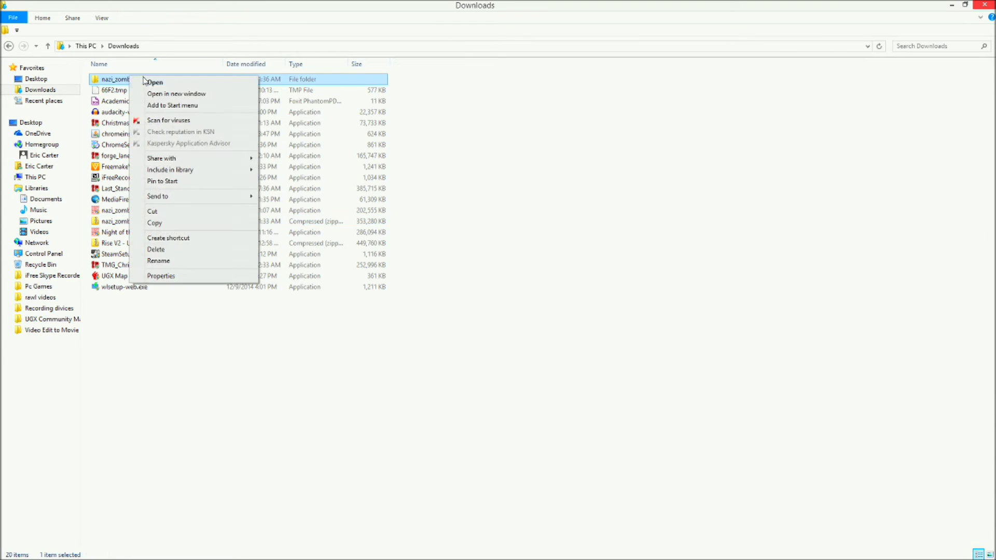
left_click(210, 210)
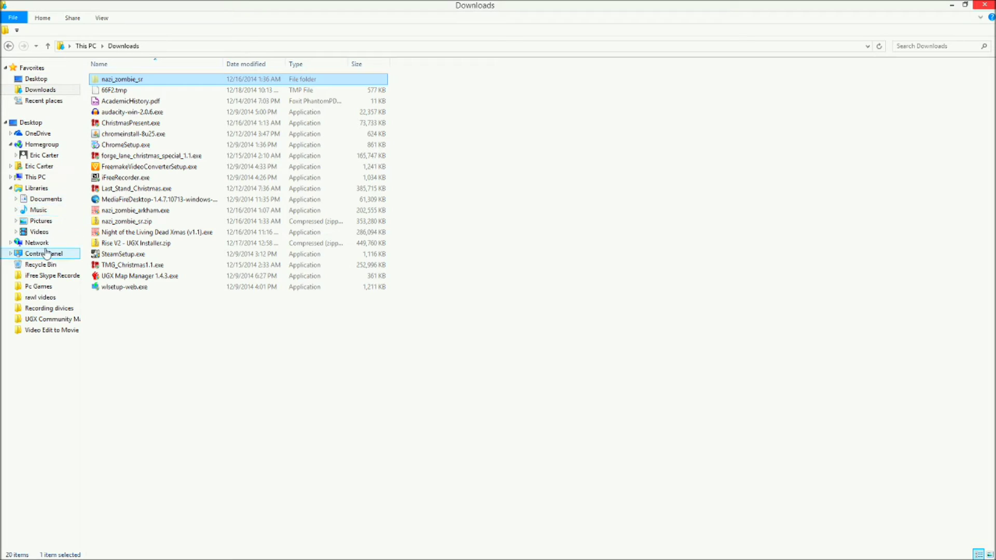
left_click(41, 166)
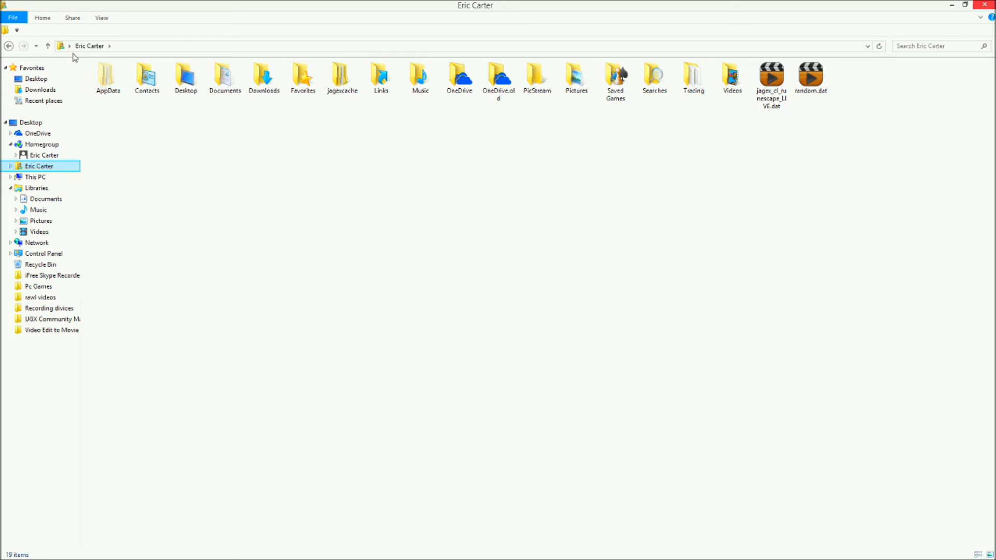
right_click(68, 48)
Check the hidden items setting in the View ribbon options
left_click(63, 52)
right_click(63, 52)
left_click(85, 54)
left_click(100, 18)
left_click(99, 20)
Open AppData > Local > Activision > CoDWaW > mods to hold nazi_zombie_sr
double_click(92, 75)
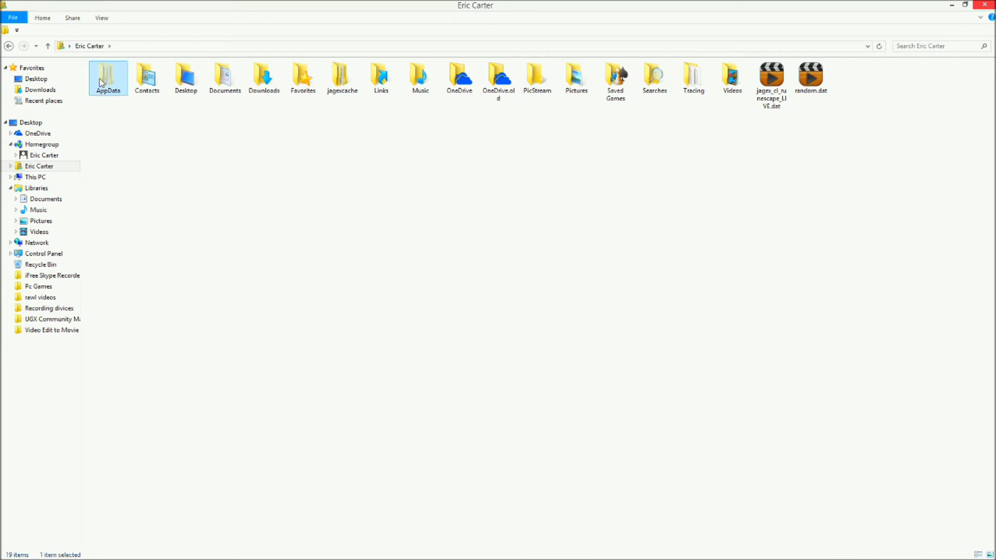
double_click(124, 78)
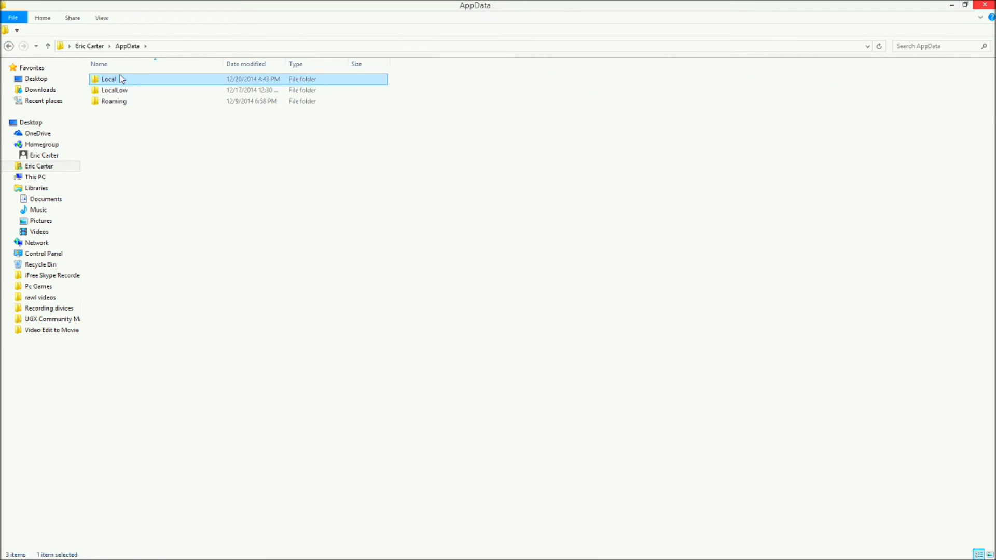
double_click(109, 90)
double_click(108, 82)
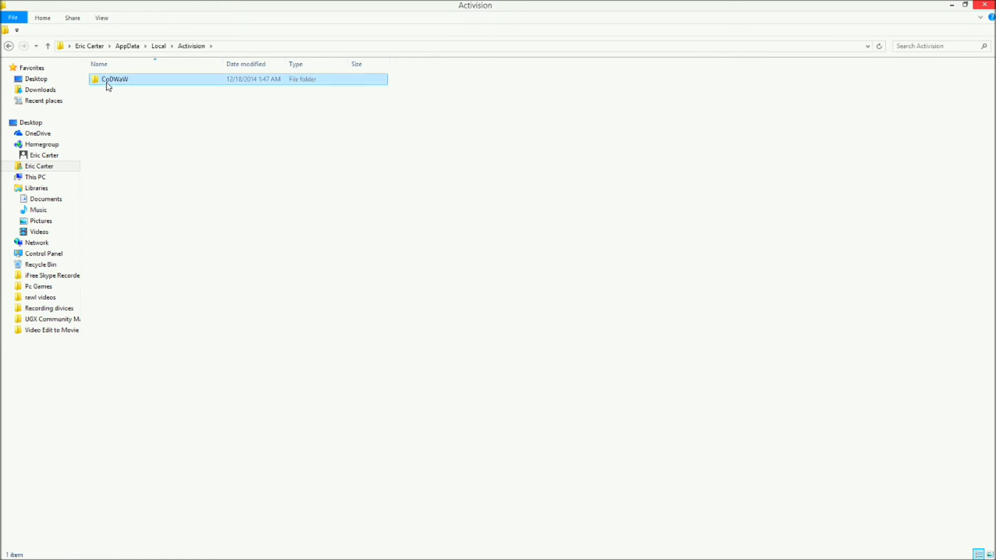
double_click(108, 82)
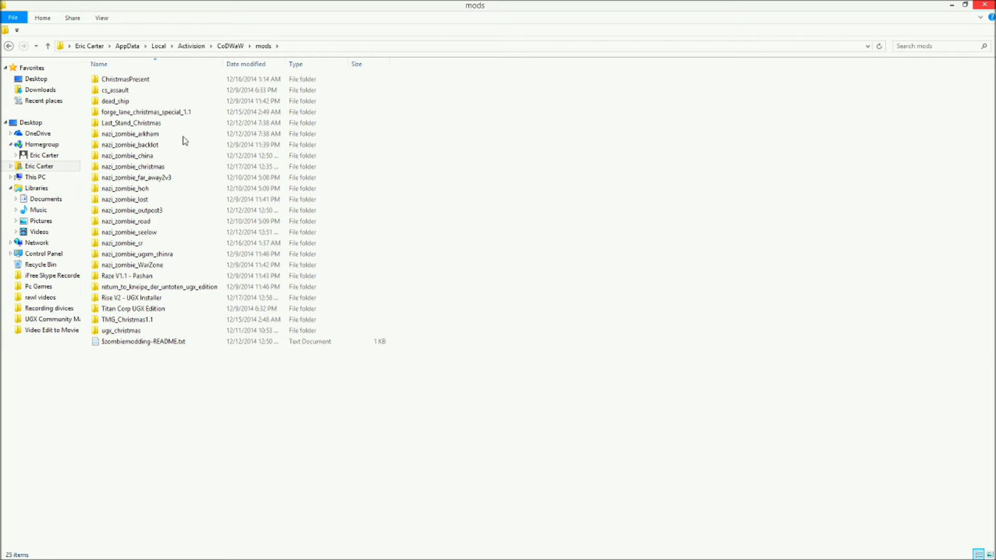
left_click(307, 321)
Close the mods window and launch Call of Duty World at War from Pc Games
left_click_drag(845, 14, 790, 136)
left_click(915, 127)
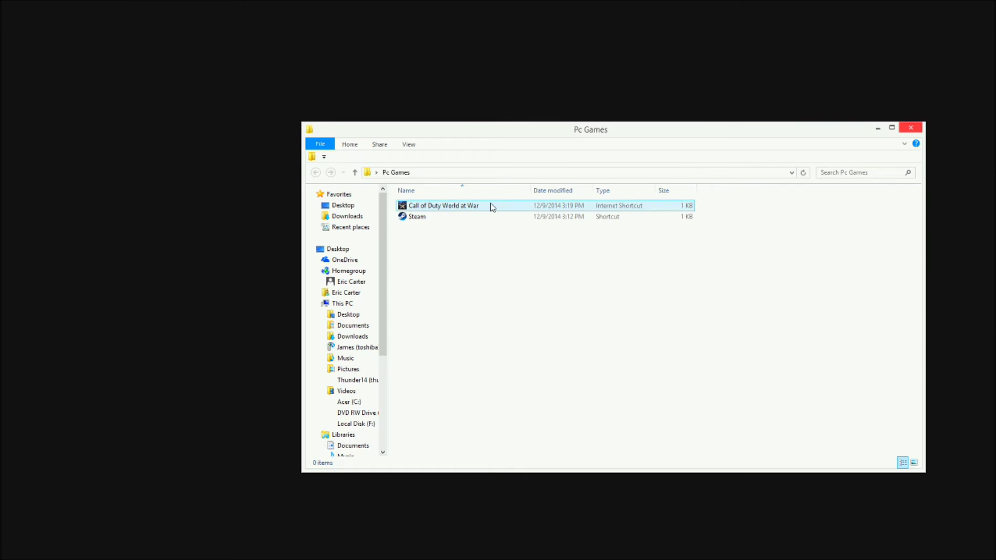
left_click(492, 206)
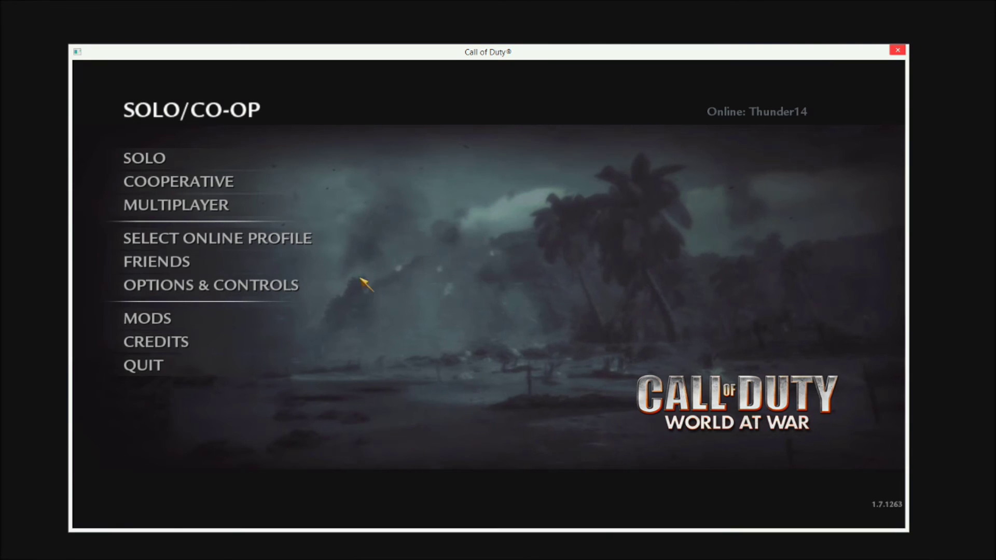
Open the game's Mods list of installed mods
left_click(182, 322)
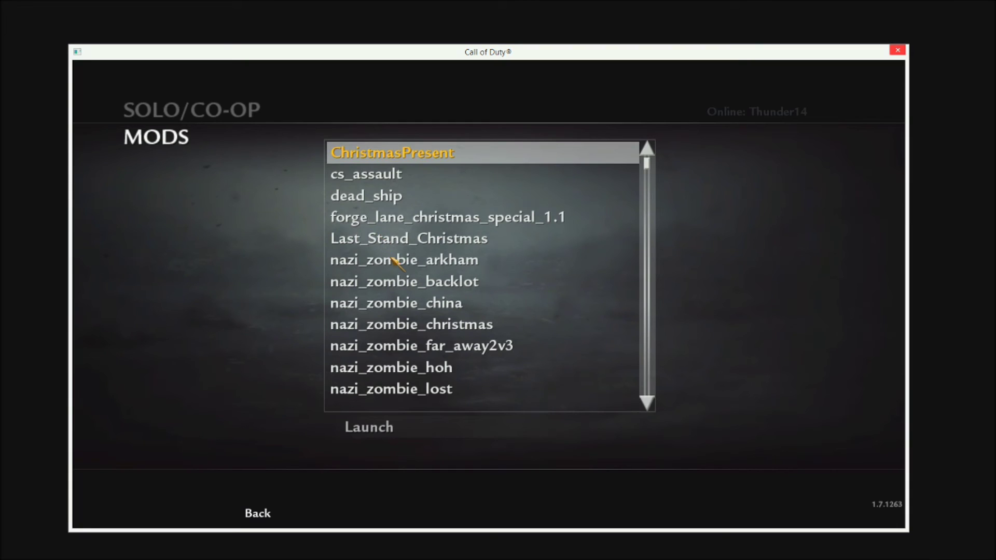
Move down the Mods list toward the nazi_zombie_sr entry
key("Down")
key("Down")
key("Down")
key("Down")
key("Down")
key("Down")
key("Down")
key("Down")
key("Down")
key("Down")
key("Down")
key("Down")
key("Down")
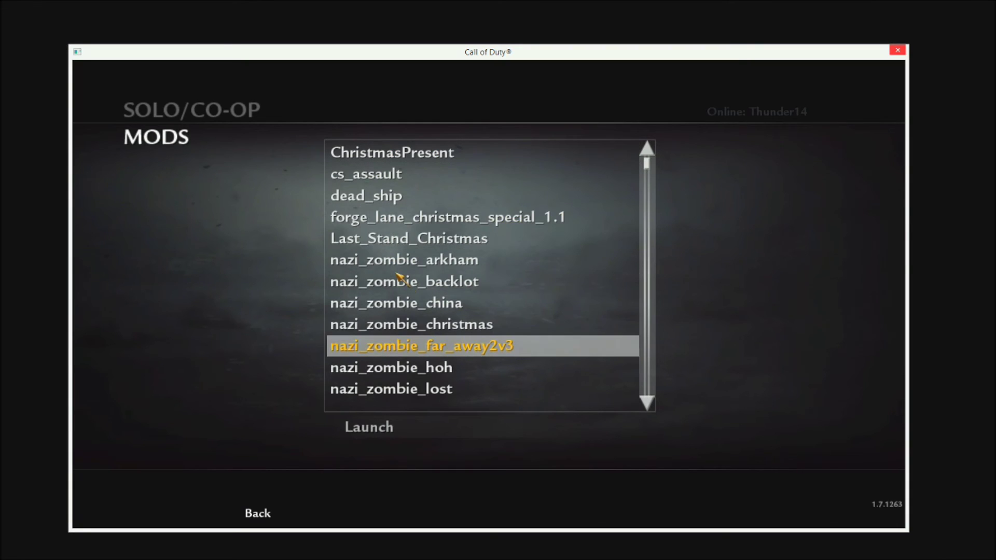
key("Down")
key("Down")
key("Down")
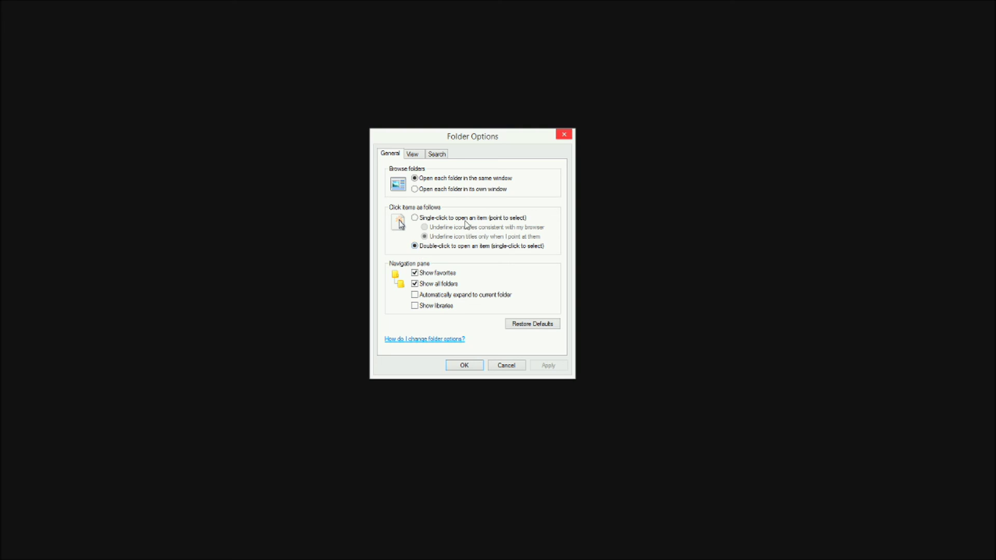
Show the View tab settings where hidden files, folders and drives are shown
left_click(414, 156)
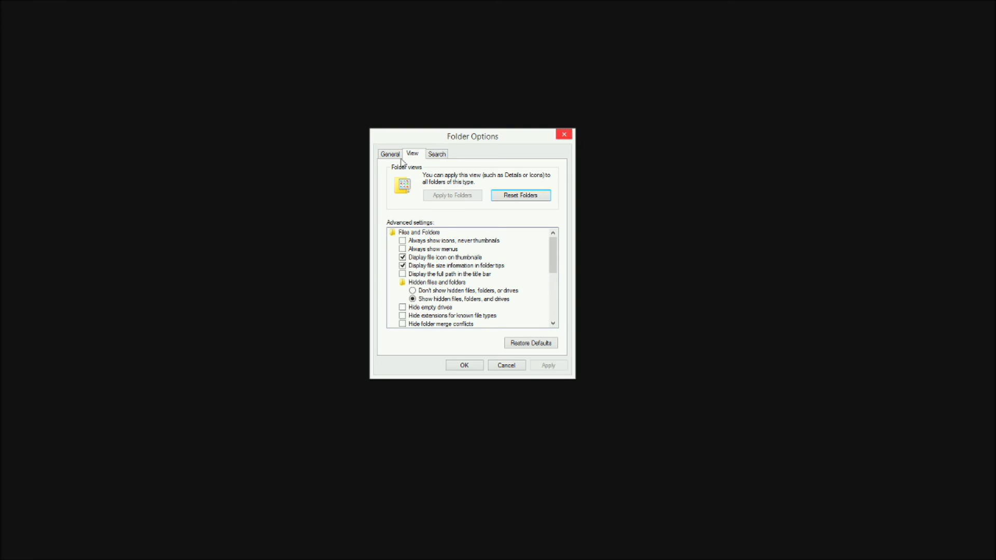